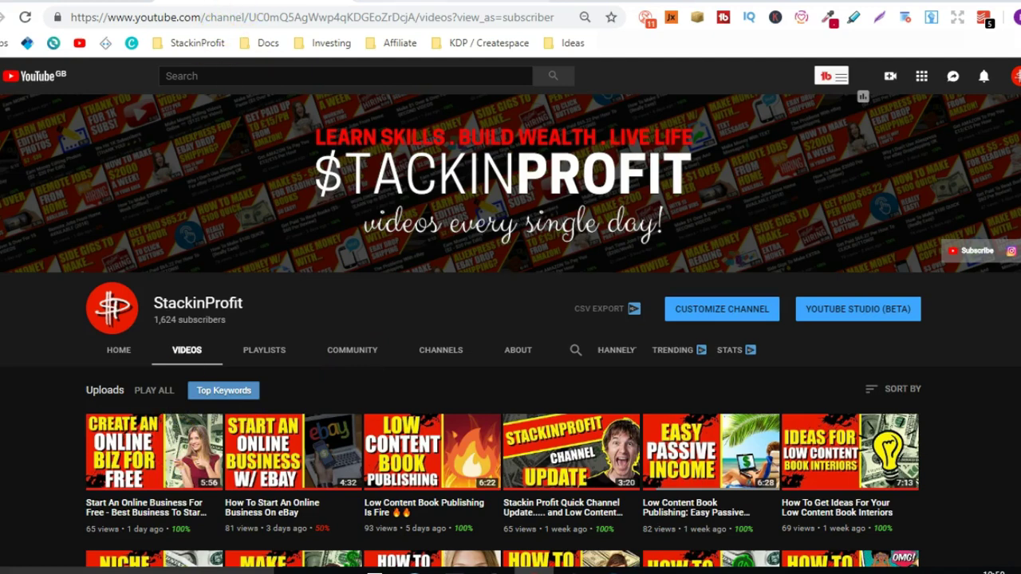
- Switch to Amazon and look up the search suggestions for "guest book"
{"action": "left_click", "coordinate": [243, 3]}
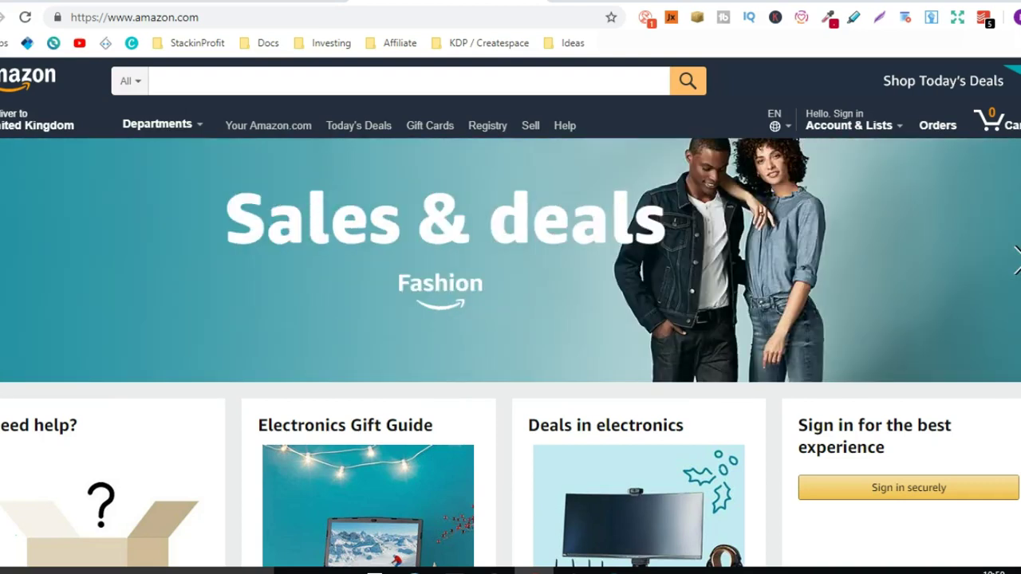
{"action": "left_click", "coordinate": [307, 82]}
{"action": "type", "text": "guest"}
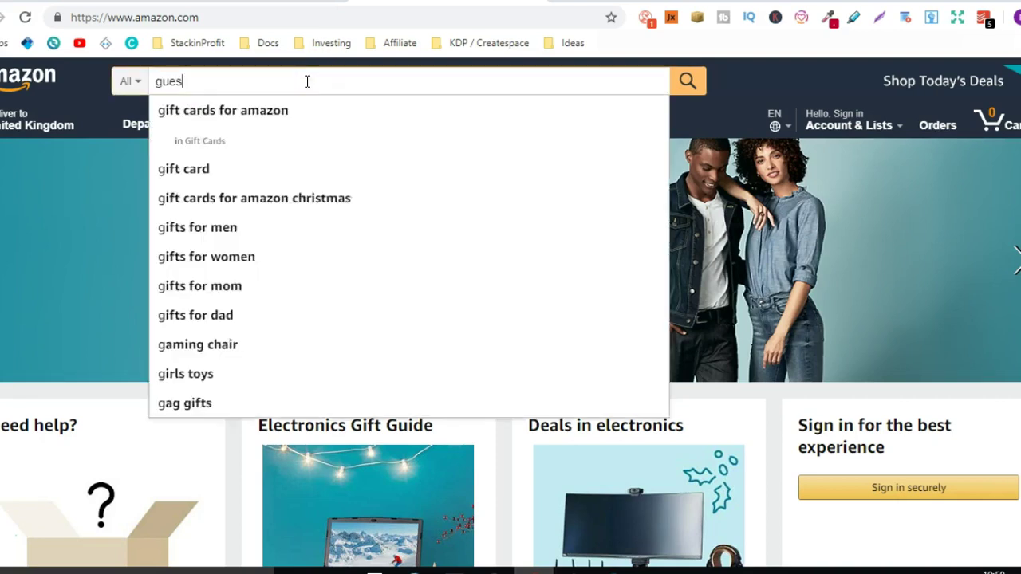
{"action": "type", "text": " book"}
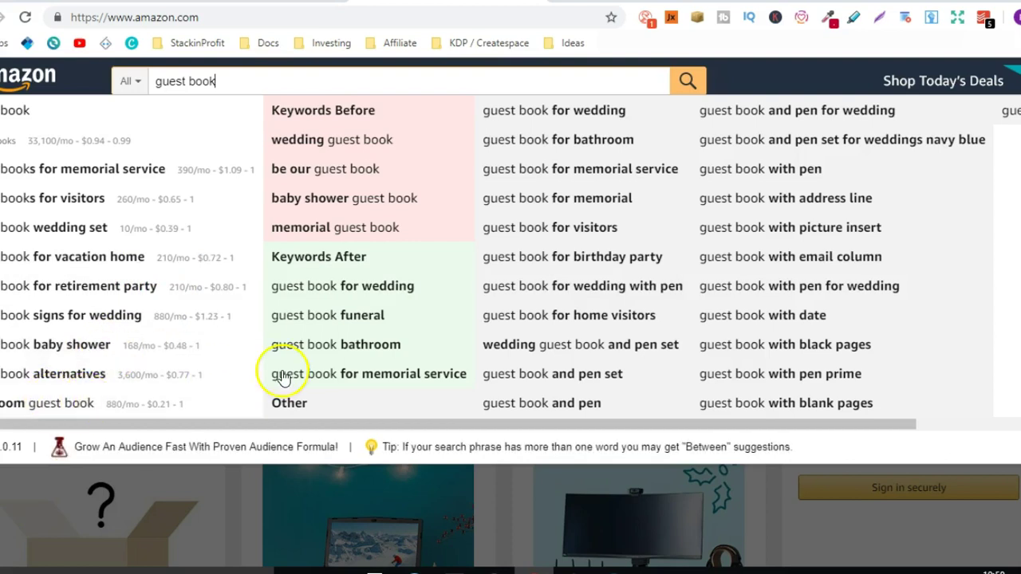
{"action": "left_click", "coordinate": [306, 174]}
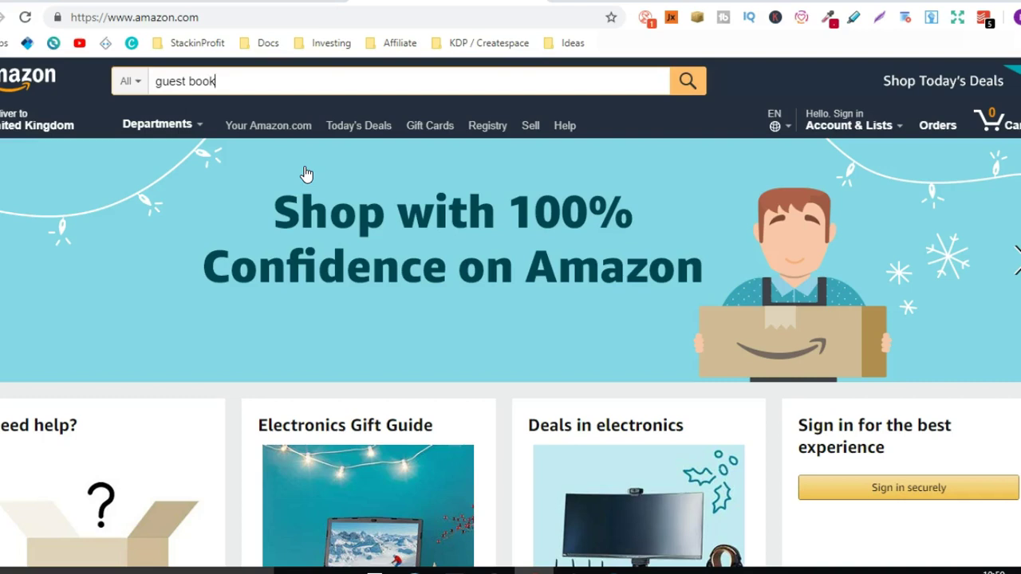
- Check the search suggestions for "guest book" extended by the letters q, w and e in turn
{"action": "left_click", "coordinate": [277, 81]}
{"action": "type", "text": "q"}
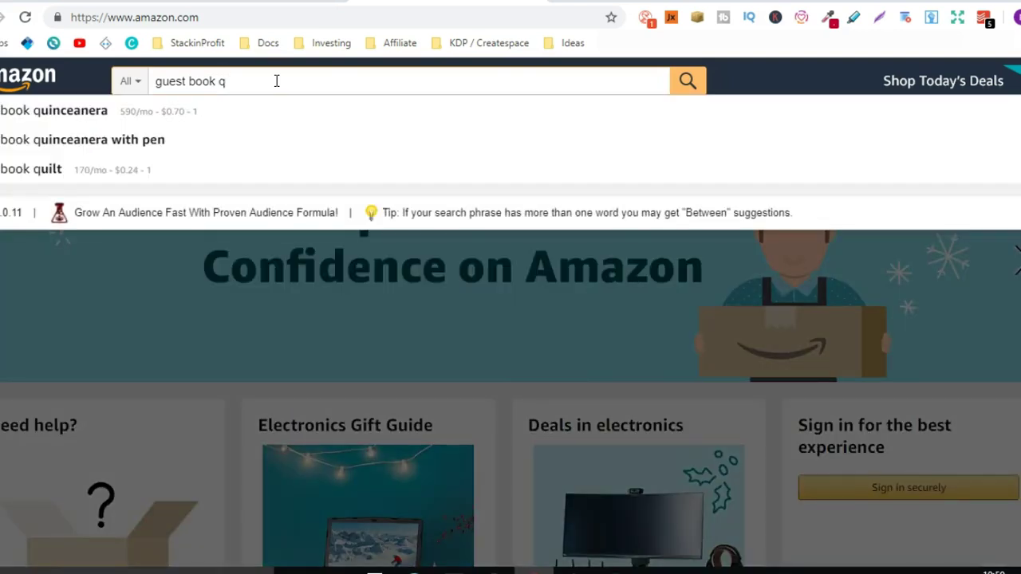
{"action": "key", "text": "BackSpace"}
{"action": "type", "text": "w"}
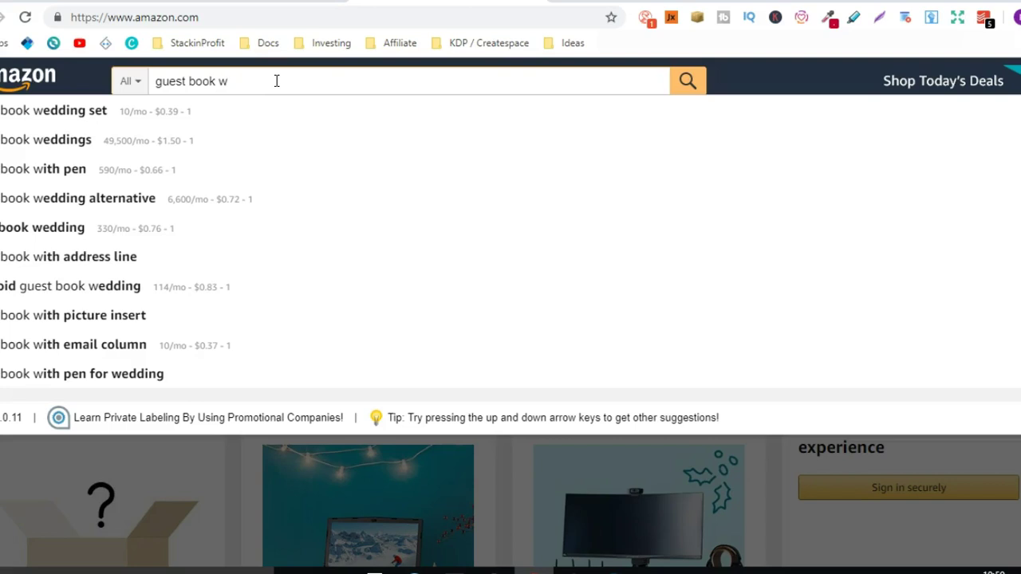
{"action": "key", "text": "BackSpace"}
{"action": "type", "text": "e"}
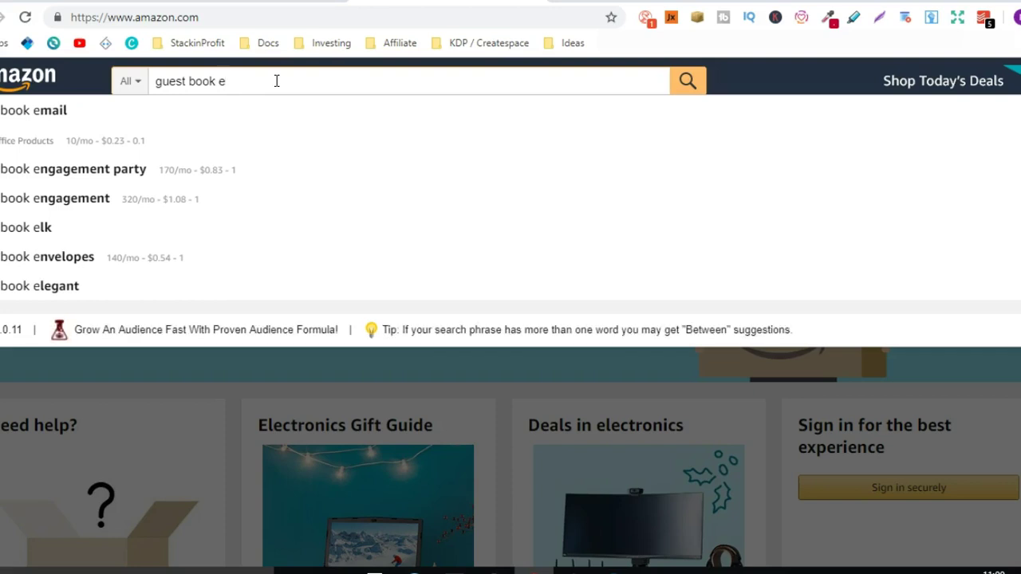
{"action": "key", "text": "Escape"}
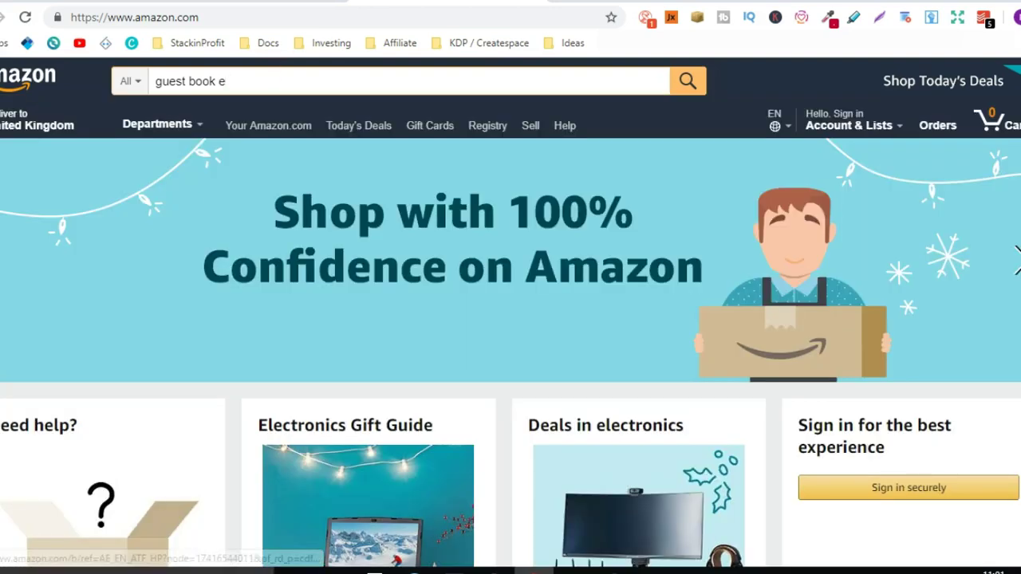
- Switch to the "8.25 x 6 guest book interior" design in Canva and add a solid square shape to blank page 1
{"action": "key", "text": "ctrl+Tab"}
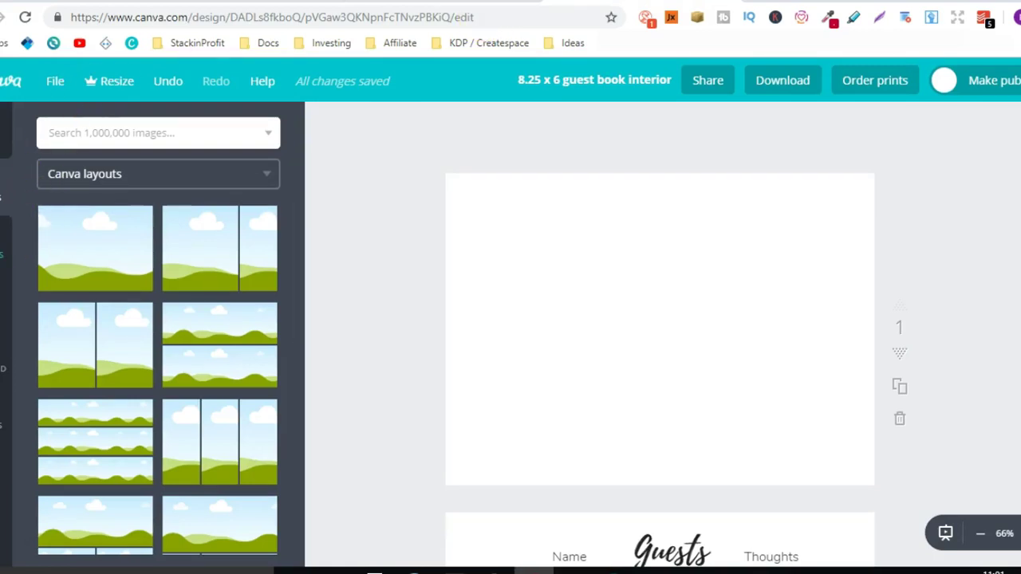
{"action": "left_click", "coordinate": [4, 243]}
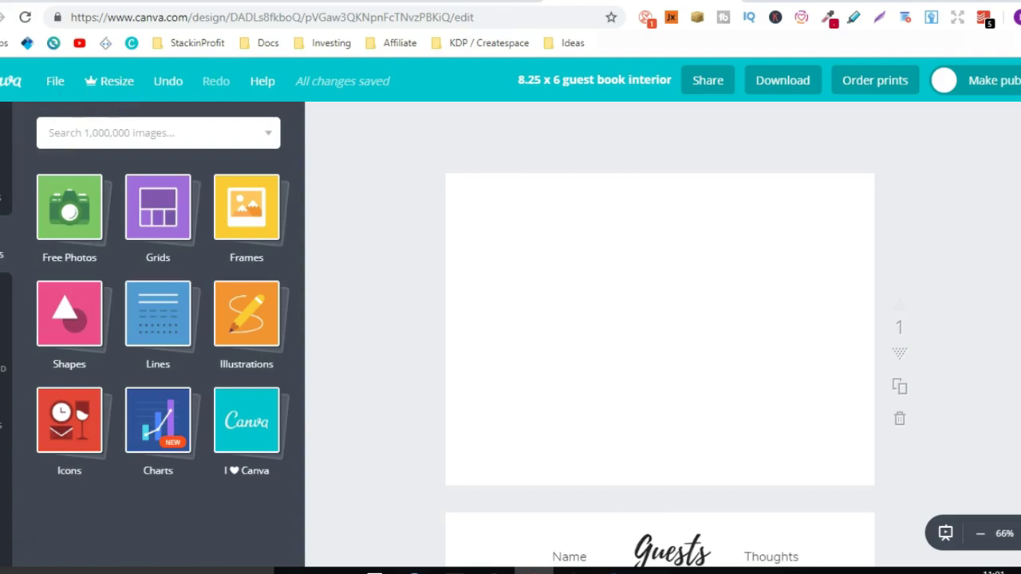
{"action": "left_click", "coordinate": [73, 335]}
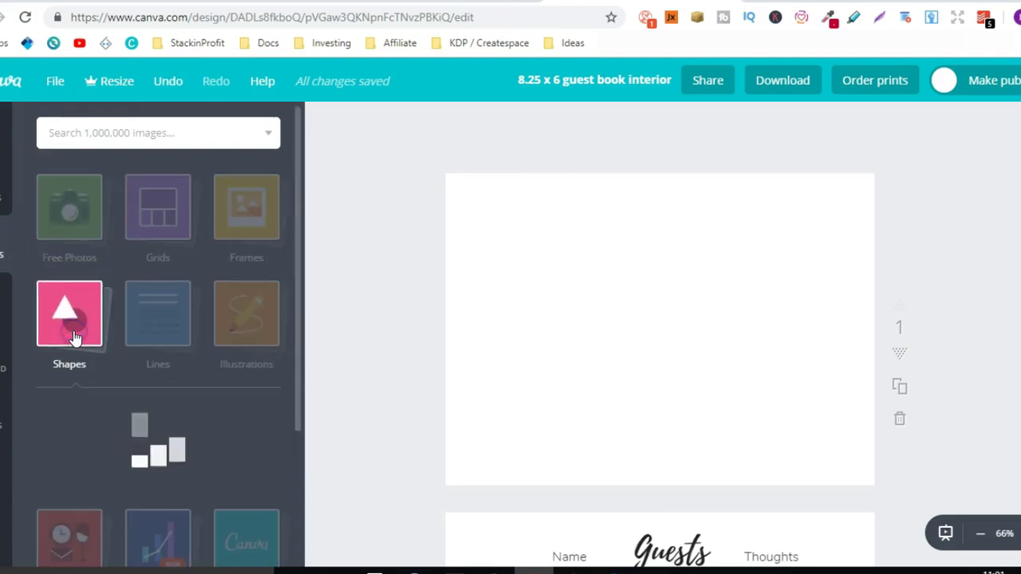
{"action": "left_click", "coordinate": [65, 441]}
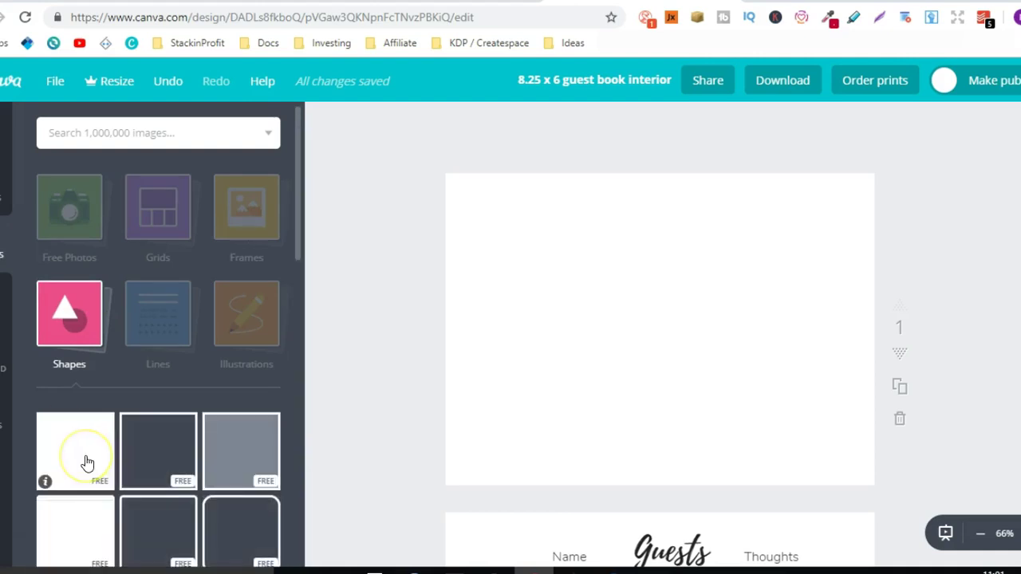
{"action": "left_click", "coordinate": [85, 457]}
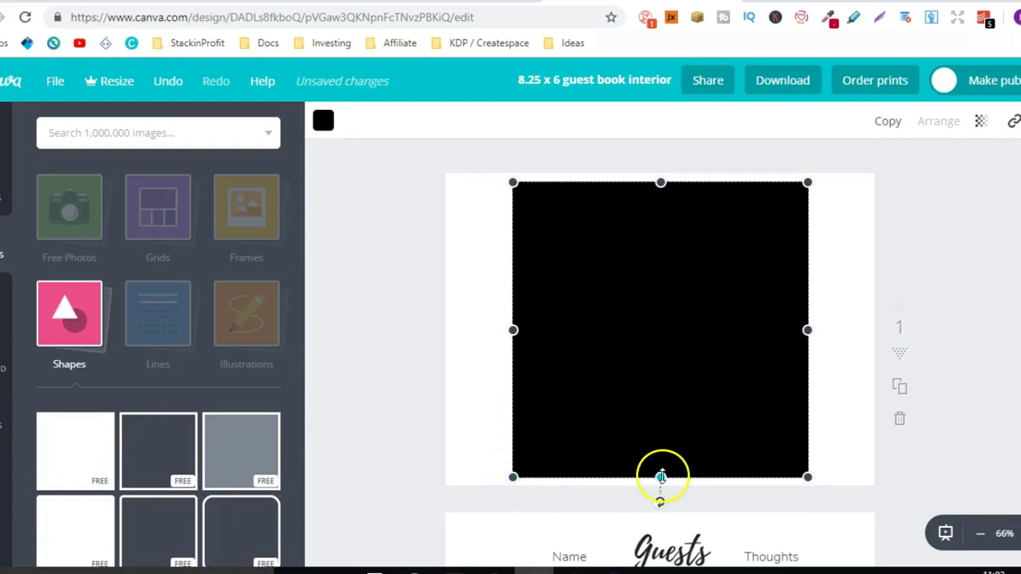
- Squash the black square on page 1 into a horizontal bar and widen it to almost the full page width
{"action": "left_click_drag", "start_coordinate": [662, 476], "coordinate": [691, 139]}
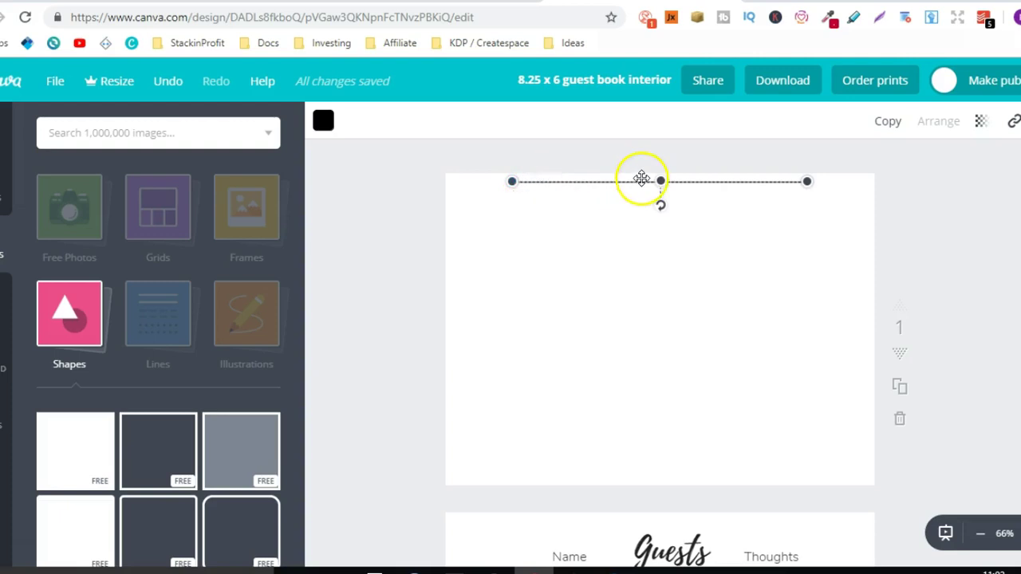
{"action": "left_click_drag", "start_coordinate": [663, 182], "coordinate": [663, 146]}
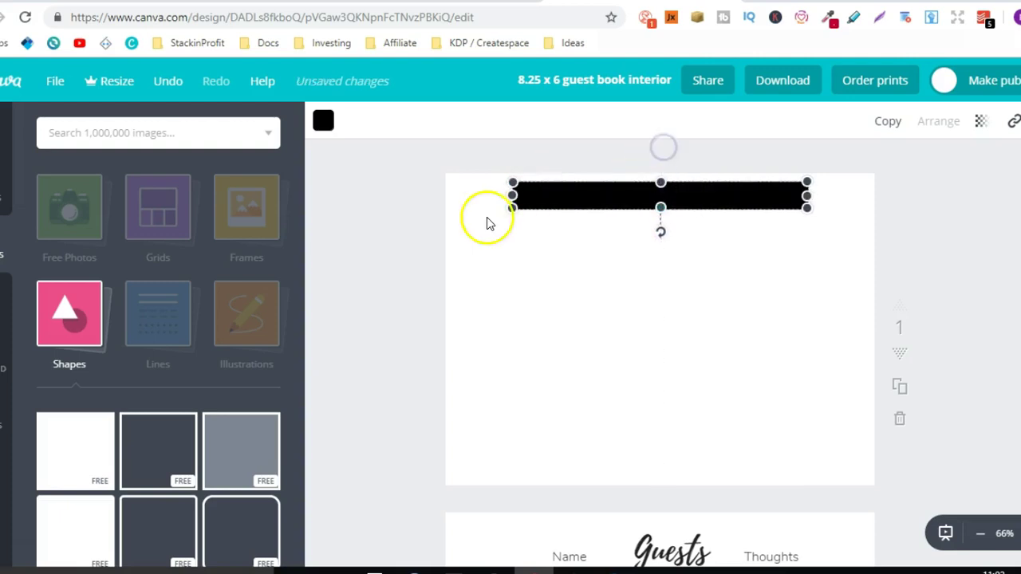
{"action": "left_click_drag", "start_coordinate": [512, 197], "coordinate": [462, 197]}
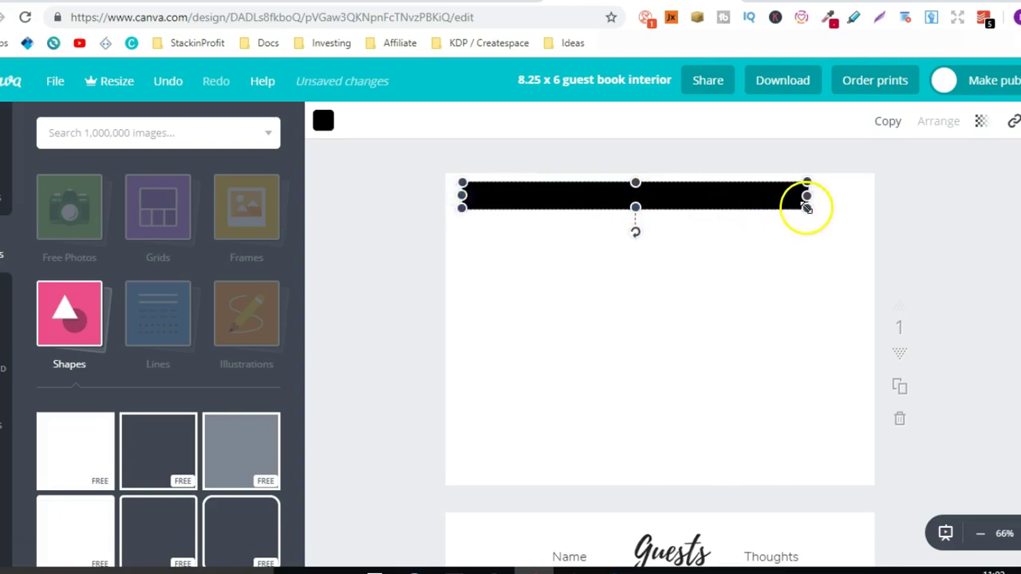
{"action": "mouse_move", "coordinate": [807, 196]}
{"action": "left_mouse_down"}
{"action": "mouse_move", "coordinate": [845, 197]}
{"action": "mouse_move", "coordinate": [811, 199]}
{"action": "left_mouse_up"}
- Flatten the bar into a thin line and move it down to leave header space on page 1
{"action": "left_click", "coordinate": [674, 205]}
{"action": "left_click_drag", "start_coordinate": [661, 207], "coordinate": [666, 142]}
{"action": "left_click_drag", "start_coordinate": [721, 185], "coordinate": [717, 230]}
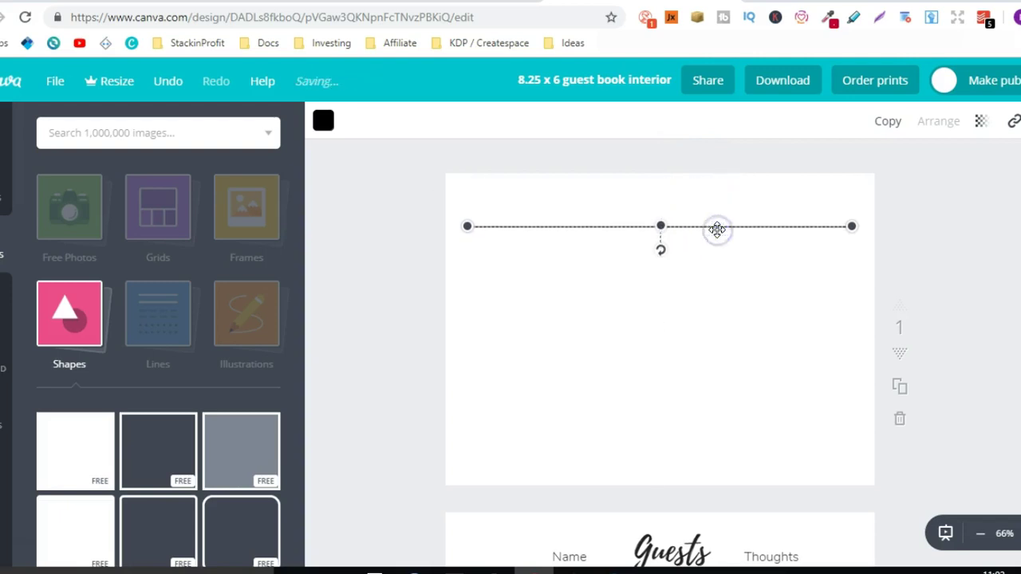
{"action": "left_click", "coordinate": [987, 191]}
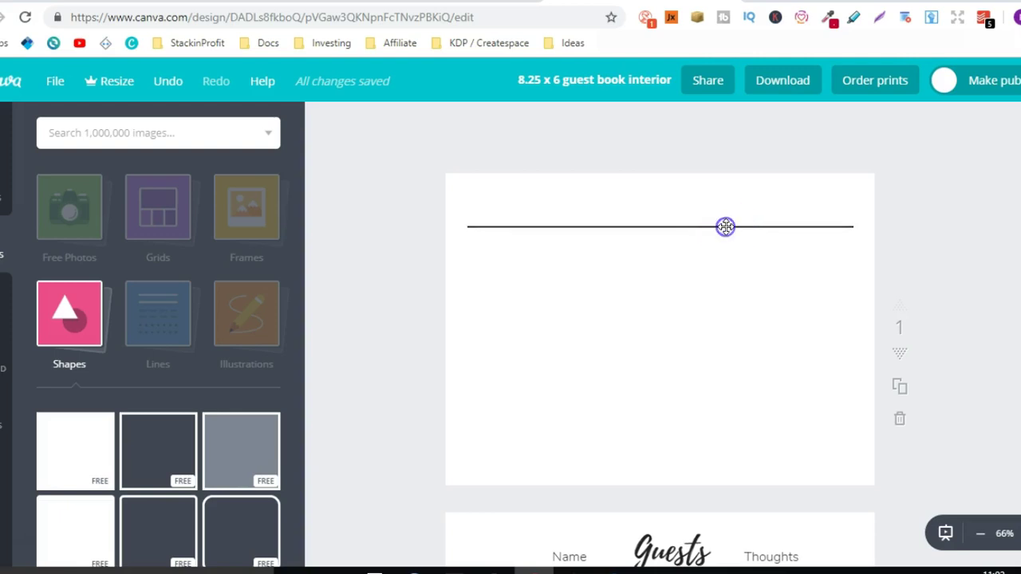
- Duplicate the line twice and place the copies evenly spaced below the original
{"action": "left_click", "coordinate": [724, 227]}
{"action": "left_click", "coordinate": [887, 121]}
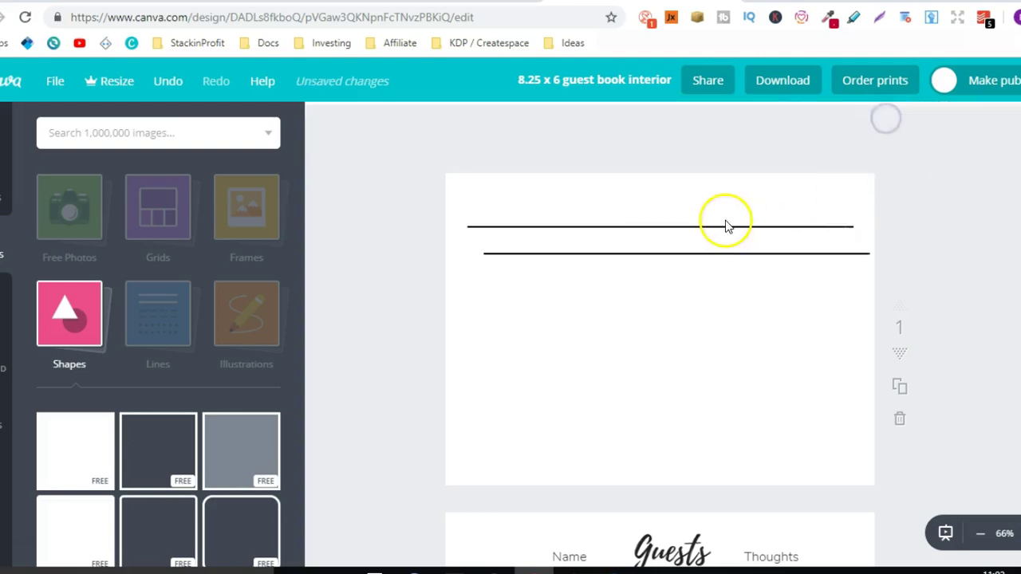
{"action": "left_click_drag", "start_coordinate": [710, 242], "coordinate": [689, 279]}
{"action": "left_click", "coordinate": [889, 122]}
{"action": "left_click", "coordinate": [786, 321]}
- Duplicate the set of three lines twice and align the copies below it to make nine ruled lines
{"action": "left_click_drag", "start_coordinate": [844, 311], "coordinate": [577, 177]}
{"action": "left_click", "coordinate": [884, 127]}
{"action": "left_click_drag", "start_coordinate": [713, 261], "coordinate": [701, 320]}
{"action": "left_click", "coordinate": [885, 124]}
{"action": "left_click_drag", "start_coordinate": [766, 349], "coordinate": [743, 407]}
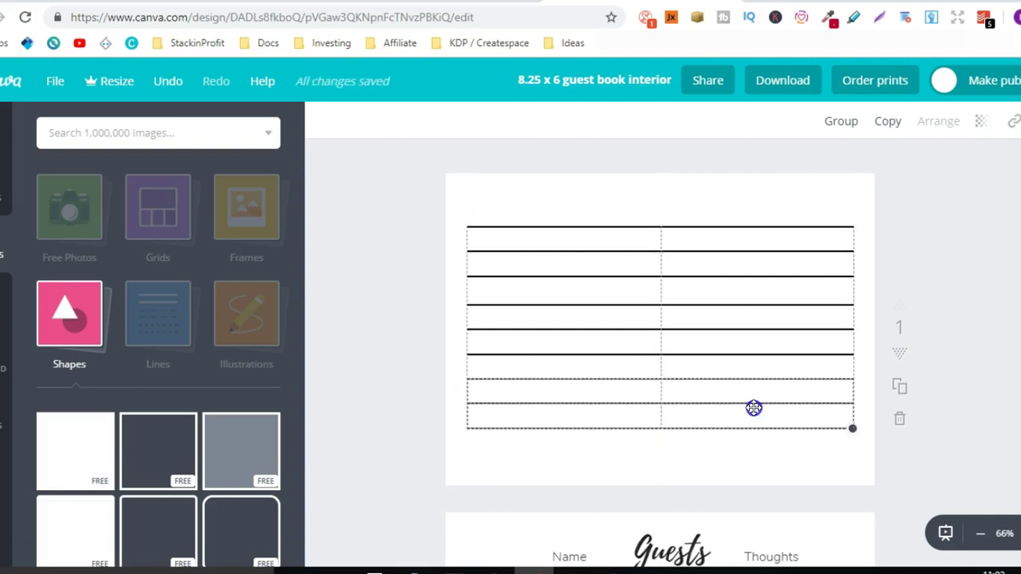
{"action": "left_click_drag", "start_coordinate": [754, 407], "coordinate": [754, 408]}
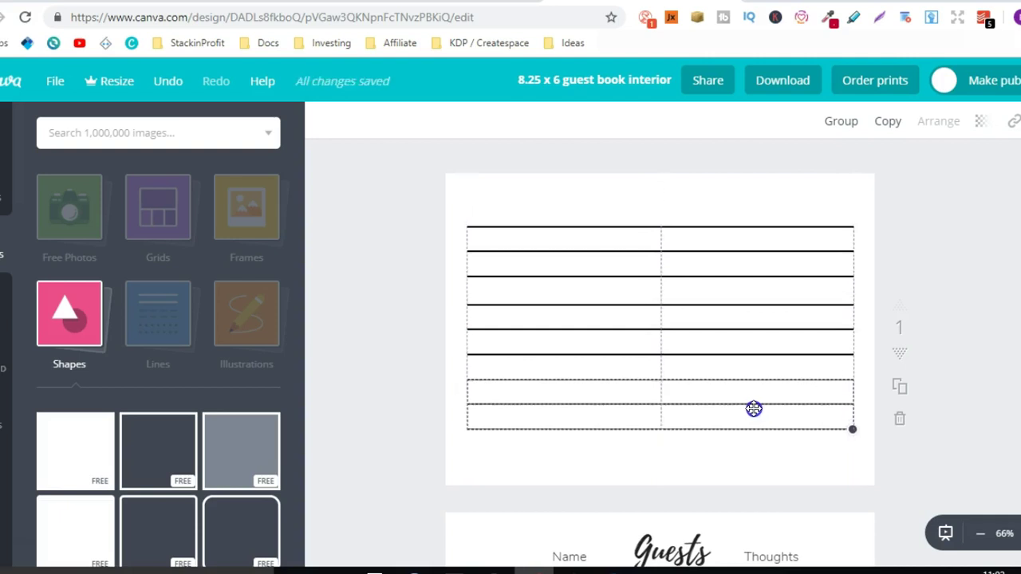
{"action": "left_click", "coordinate": [938, 241]}
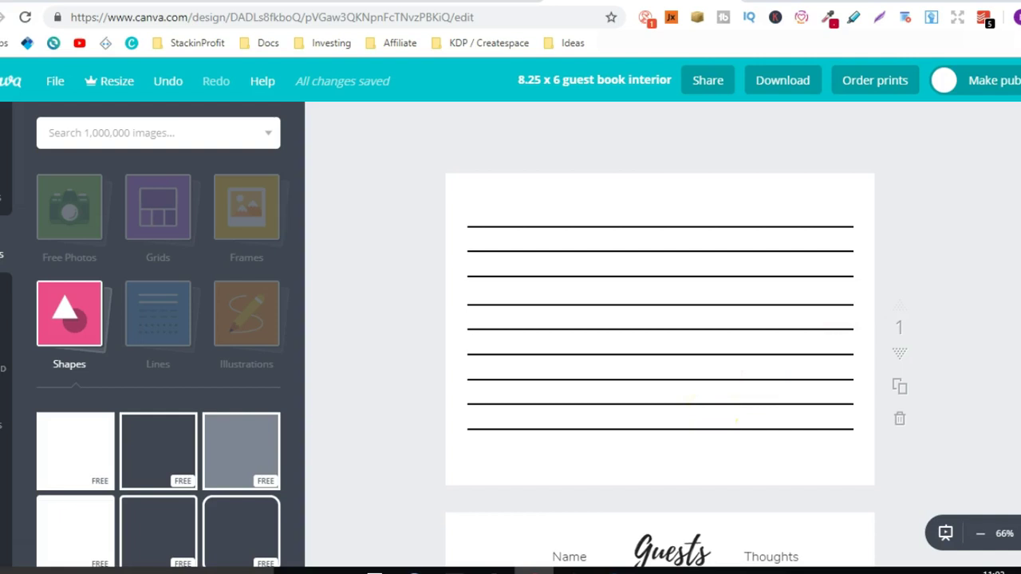
- Examine the finished page 2 layout, including the white vertical strip splitting its lines into Name and Thoughts columns, and compare it with page 1
{"action": "scroll", "coordinate": [660, 335], "scroll_direction": "down", "scroll_amount": 3}
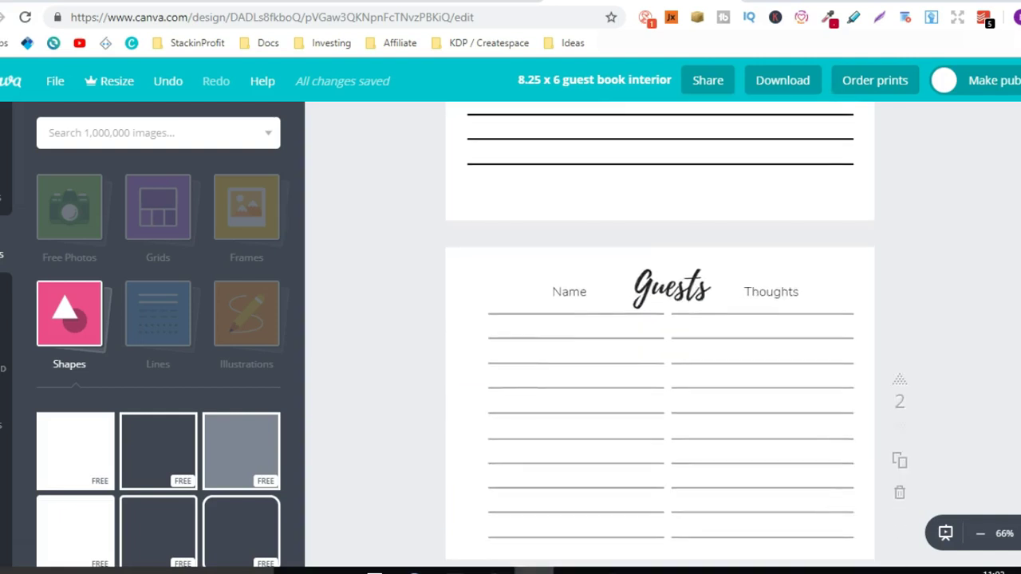
{"action": "scroll", "coordinate": [660, 335], "scroll_direction": "down", "scroll_amount": 1}
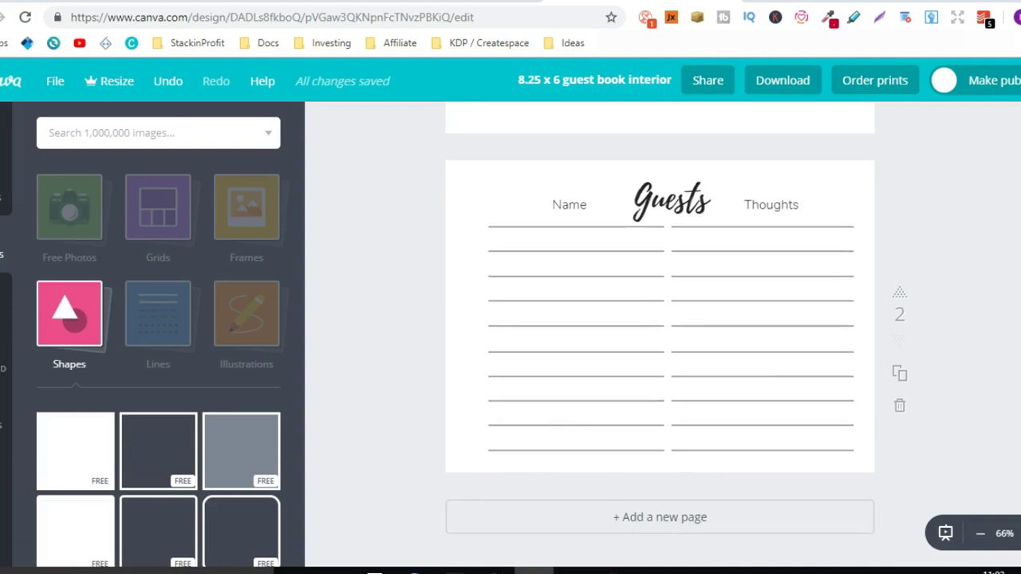
{"action": "left_click", "coordinate": [667, 263]}
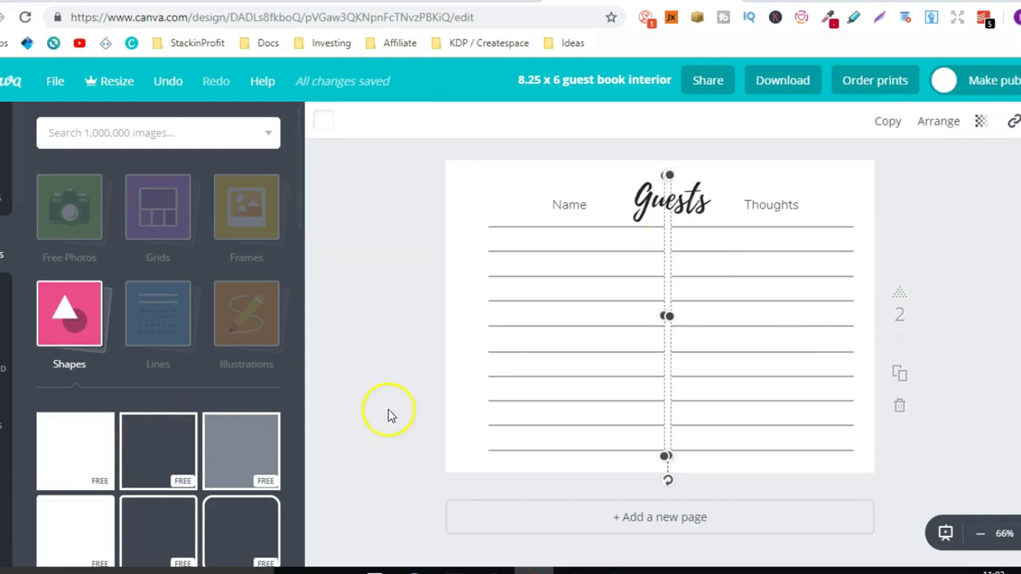
{"action": "left_click", "coordinate": [974, 241]}
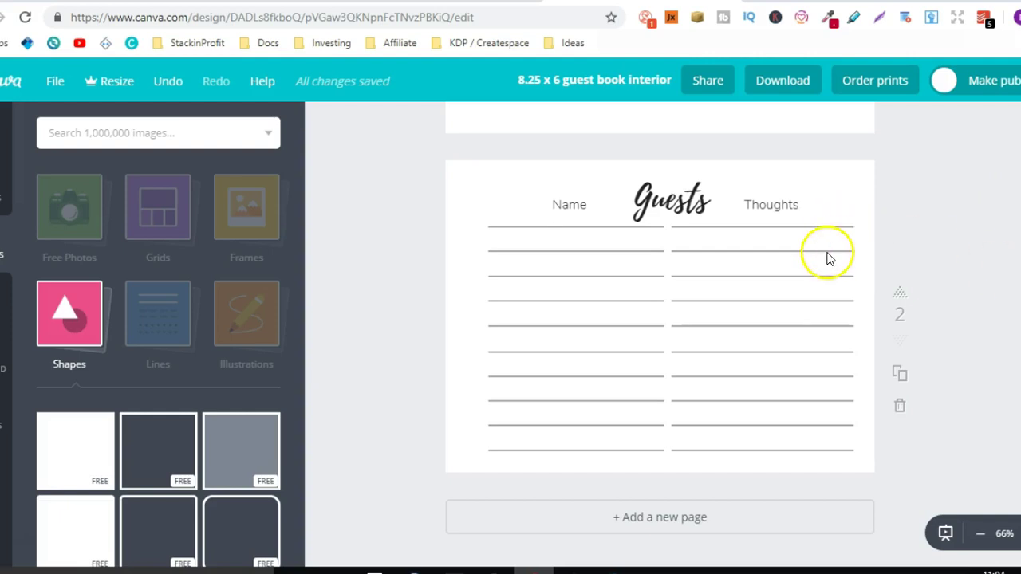
{"action": "scroll", "coordinate": [659, 319], "scroll_direction": "up", "scroll_amount": 3}
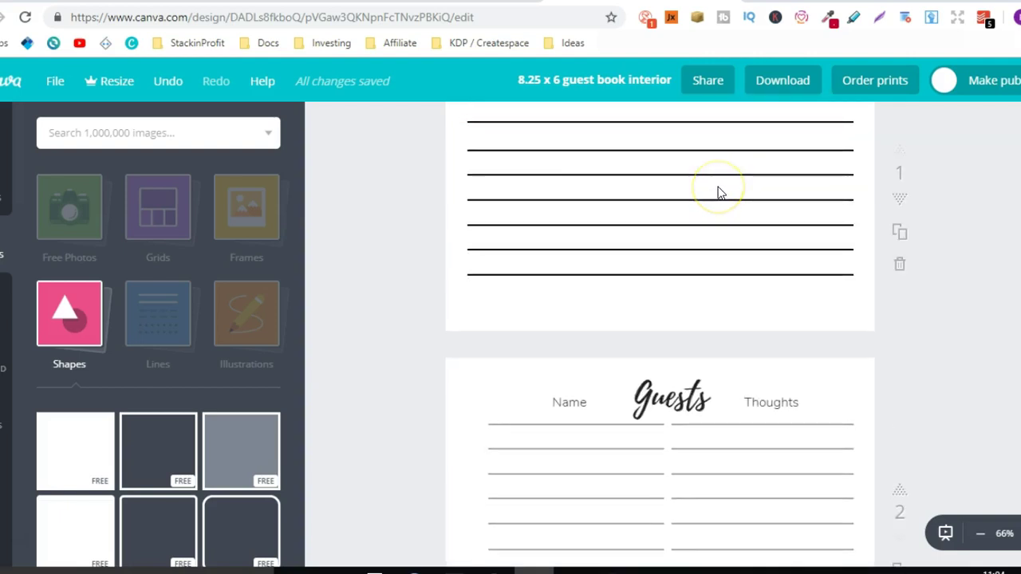
{"action": "left_click", "coordinate": [758, 198]}
{"action": "scroll", "coordinate": [659, 319], "scroll_direction": "down", "scroll_amount": 3}
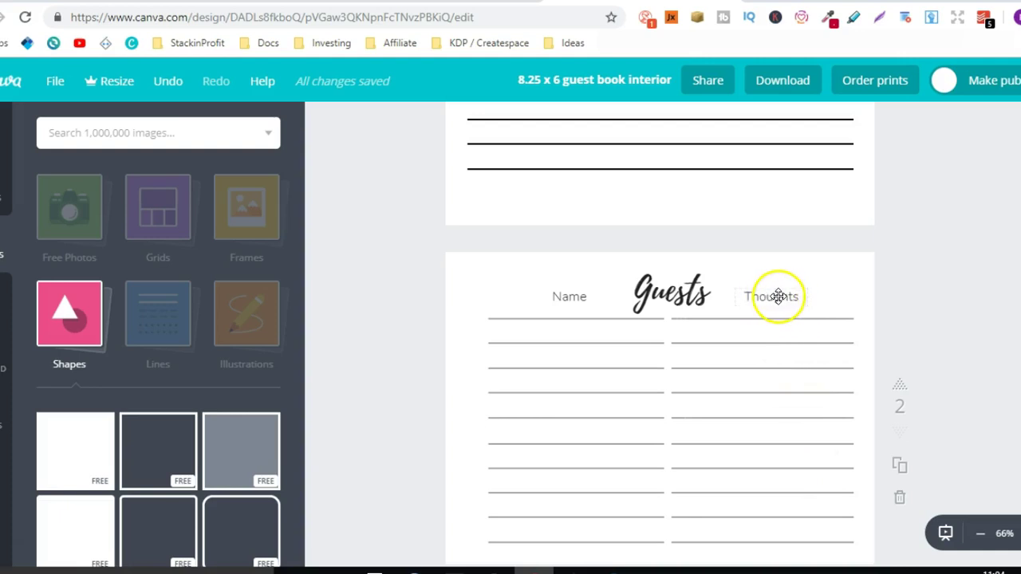
- Change the font of the "Guests" heading on page 2 to Allura
{"action": "double_click", "coordinate": [666, 294]}
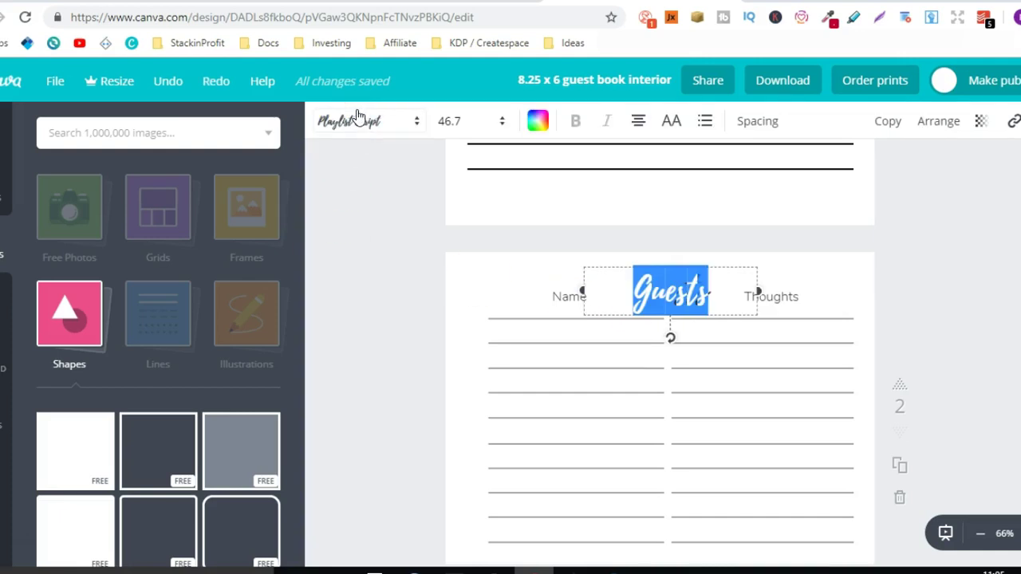
{"action": "left_click", "coordinate": [357, 118]}
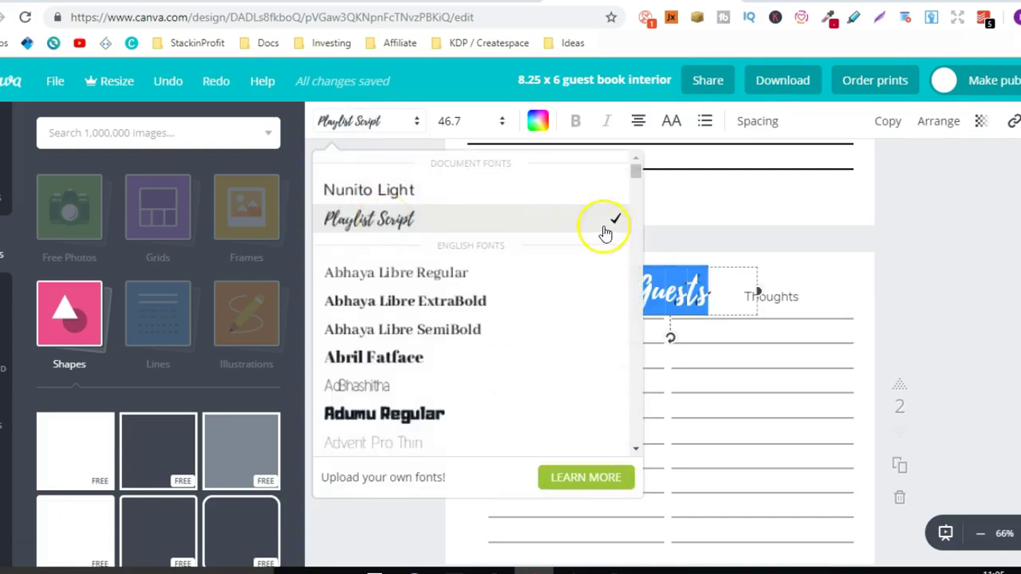
{"action": "left_click_drag", "start_coordinate": [638, 171], "coordinate": [640, 180]}
{"action": "left_click", "coordinate": [345, 369]}
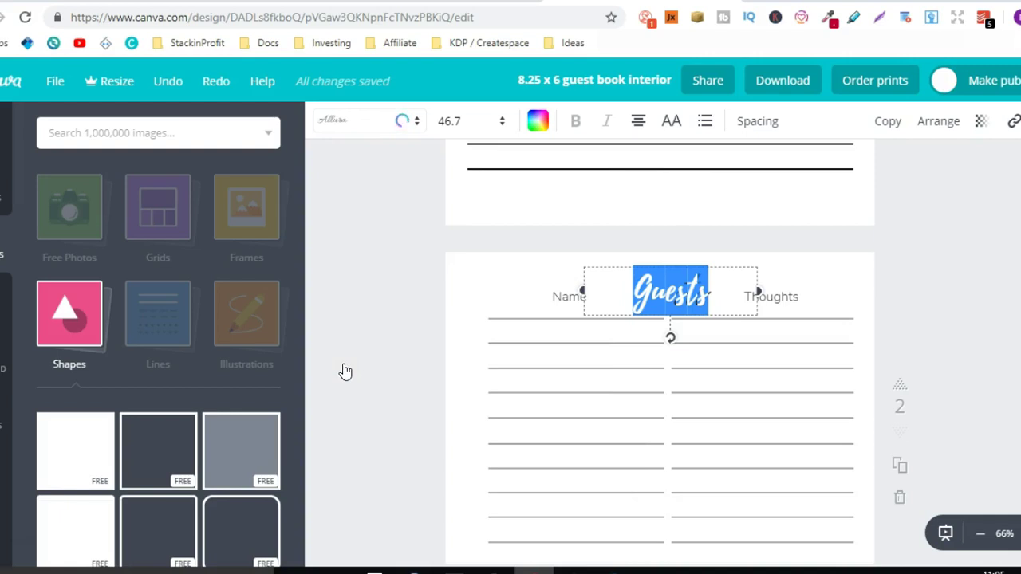
{"action": "left_click", "coordinate": [355, 297]}
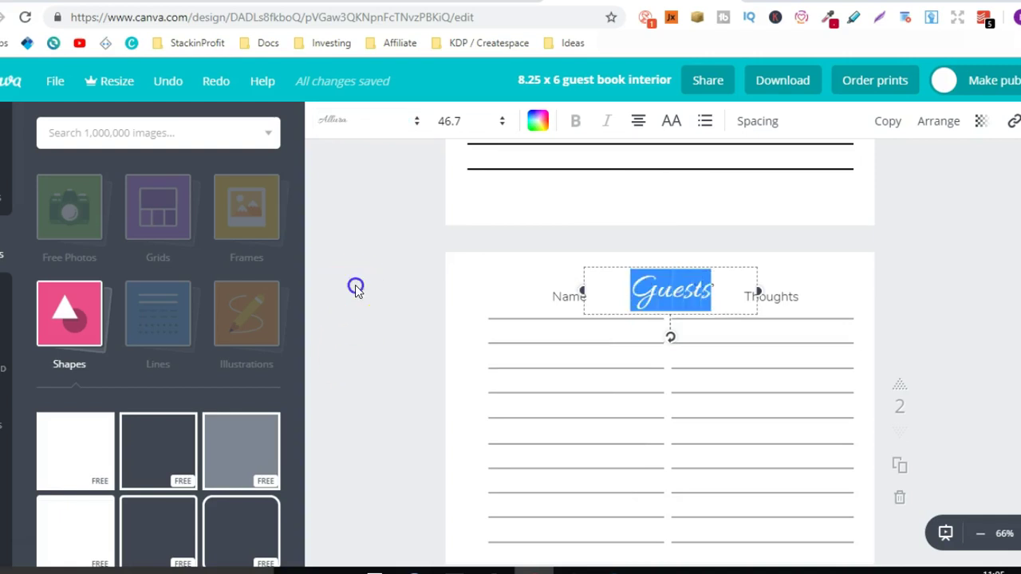
{"action": "left_click", "coordinate": [355, 287]}
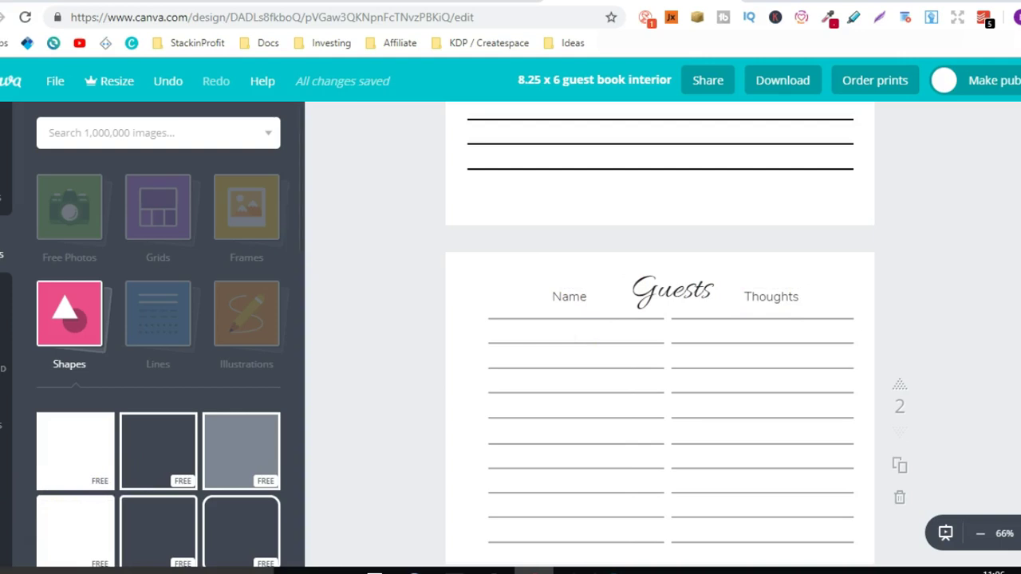
- Duplicate page 2 with the Guests layout
{"action": "scroll", "coordinate": [660, 335], "scroll_direction": "down", "scroll_amount": 1}
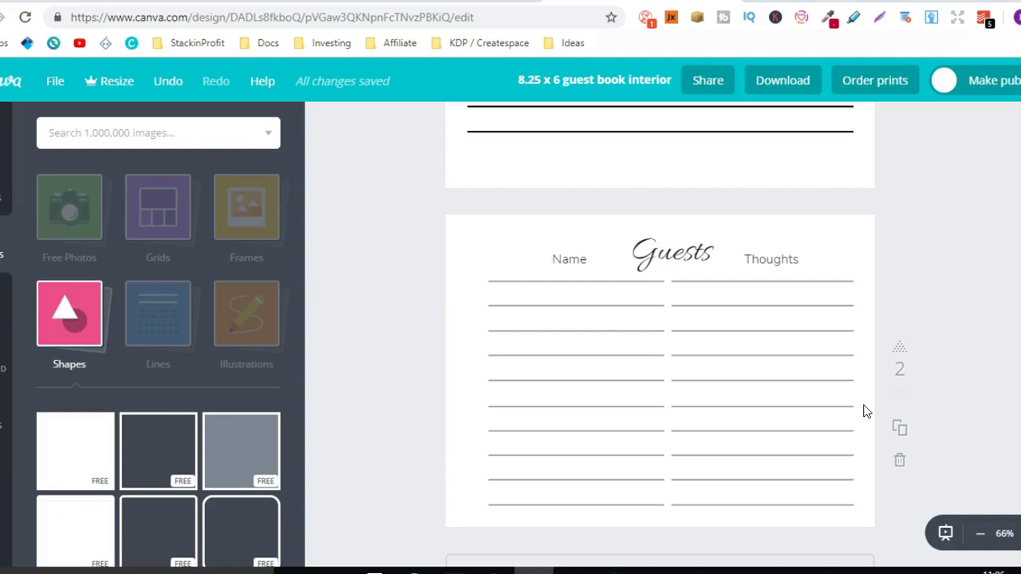
{"action": "left_click", "coordinate": [901, 429]}
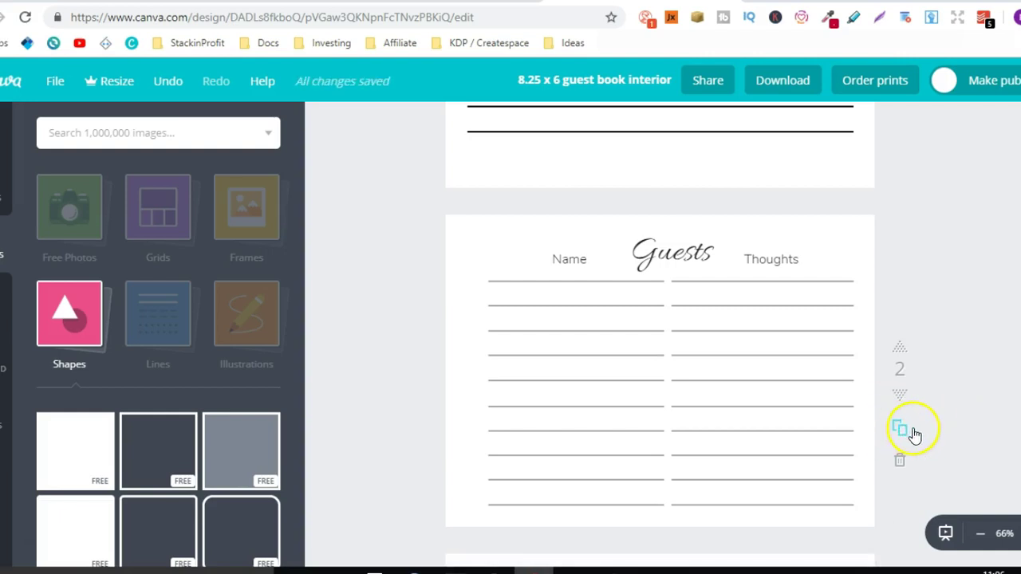
{"action": "scroll", "coordinate": [659, 334], "scroll_direction": "down", "scroll_amount": 5}
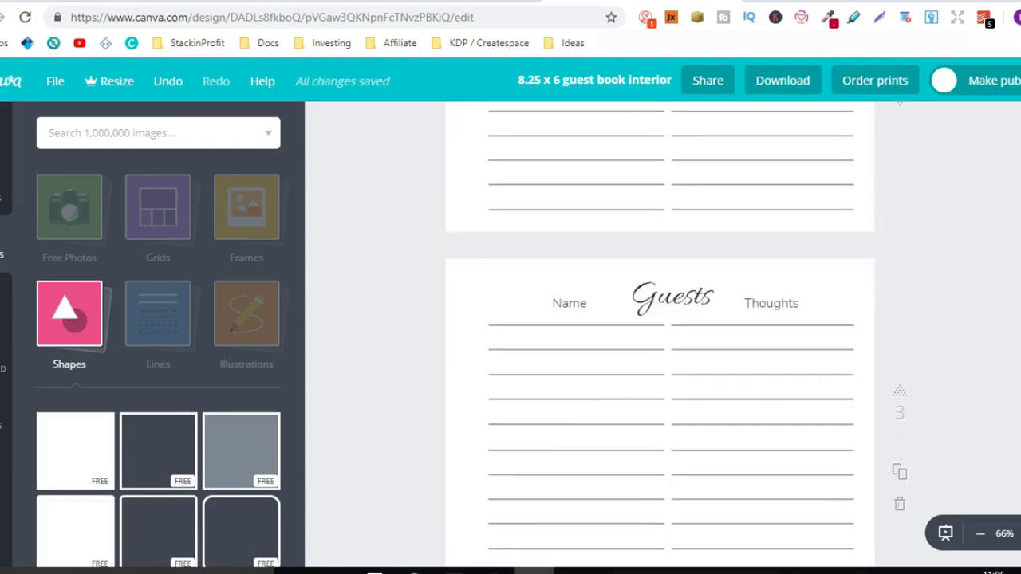
{"action": "scroll", "coordinate": [660, 334], "scroll_direction": "up", "scroll_amount": 2}
{"action": "scroll", "coordinate": [659, 335], "scroll_direction": "down", "scroll_amount": 3}
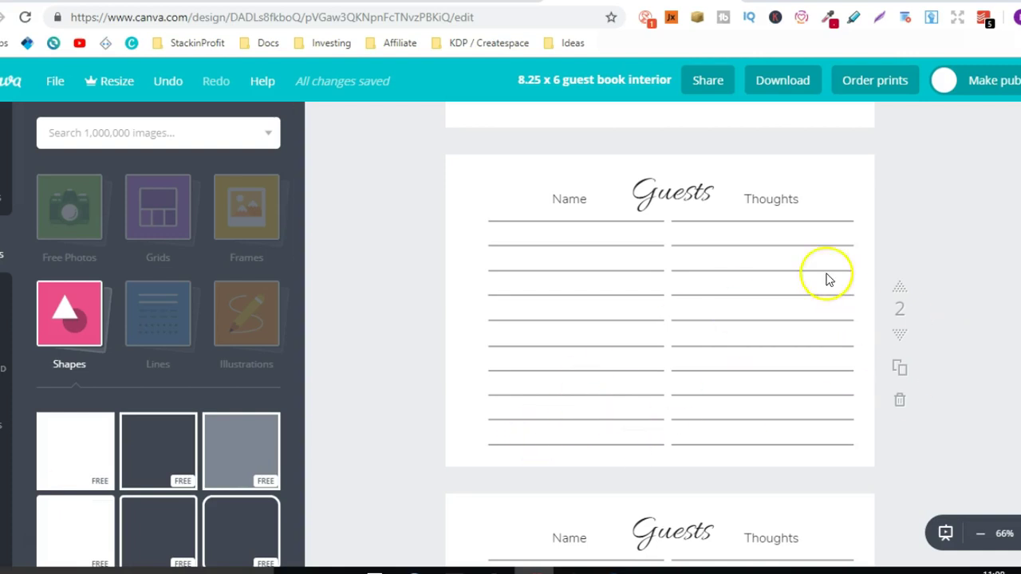
- Examine the file types available for downloading the guest book interior, including PDF - Print, and close the options without downloading
{"action": "left_click", "coordinate": [793, 93]}
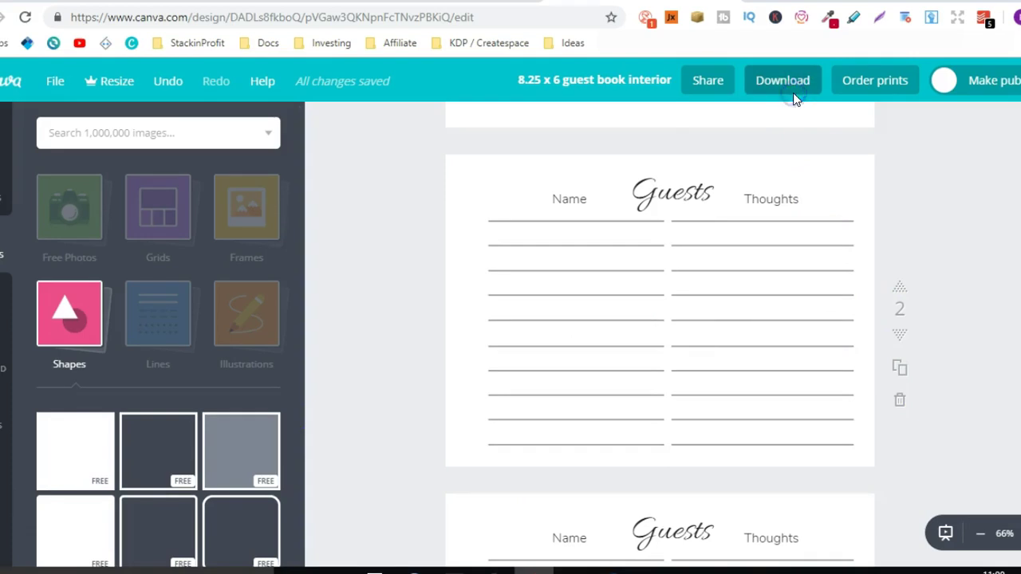
{"action": "left_click", "coordinate": [783, 166]}
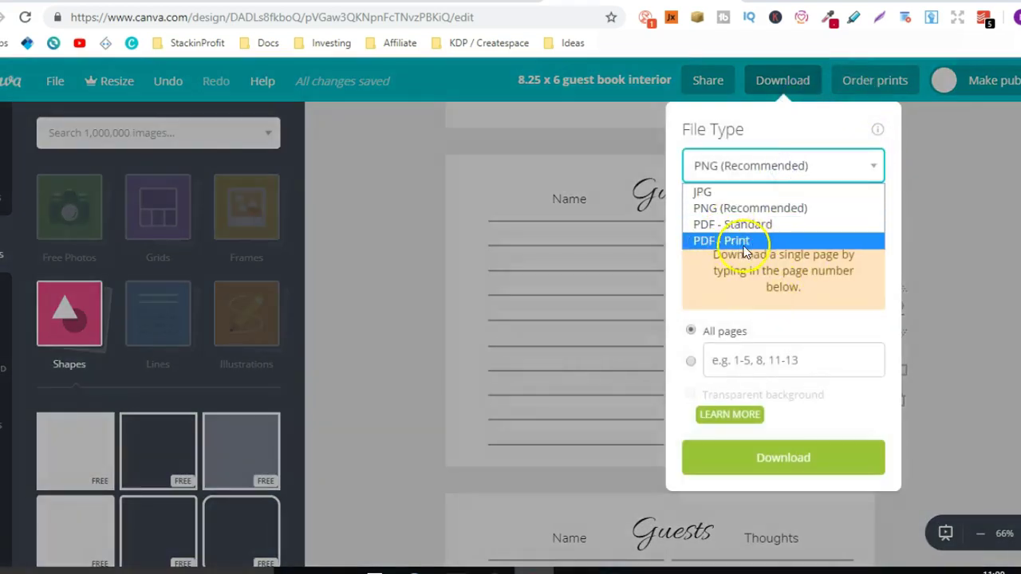
{"action": "left_click", "coordinate": [952, 251]}
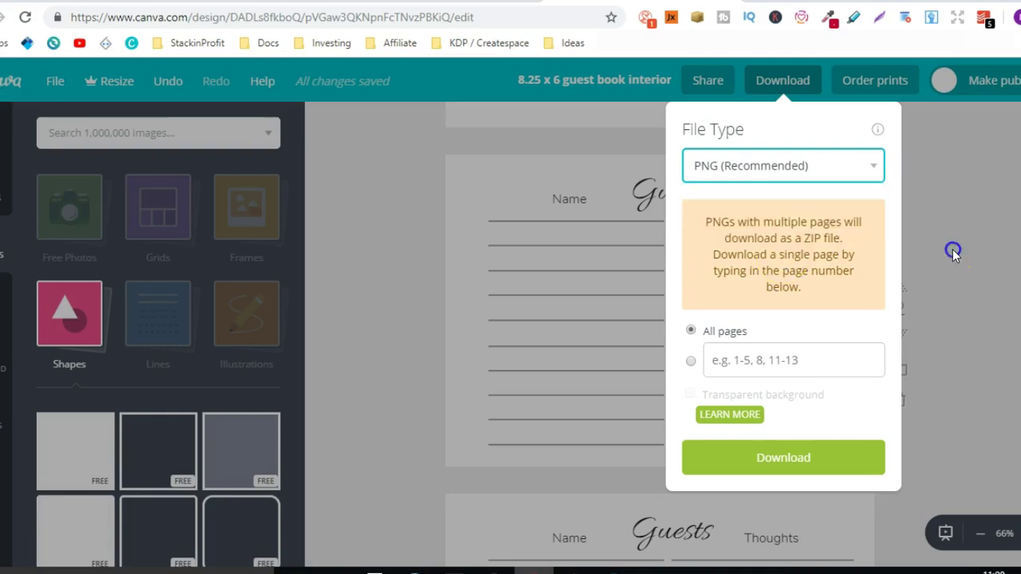
{"action": "left_click", "coordinate": [952, 251]}
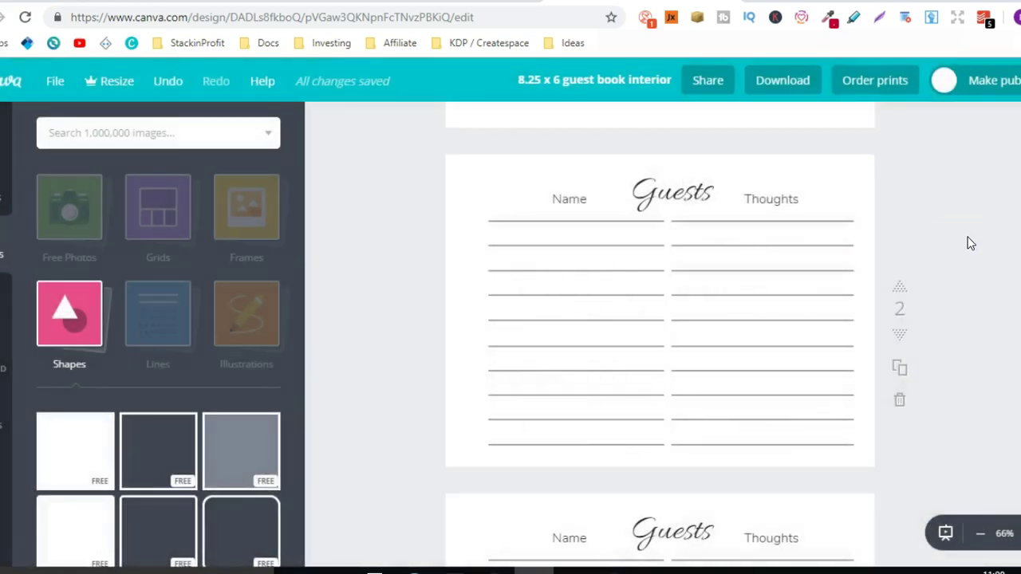